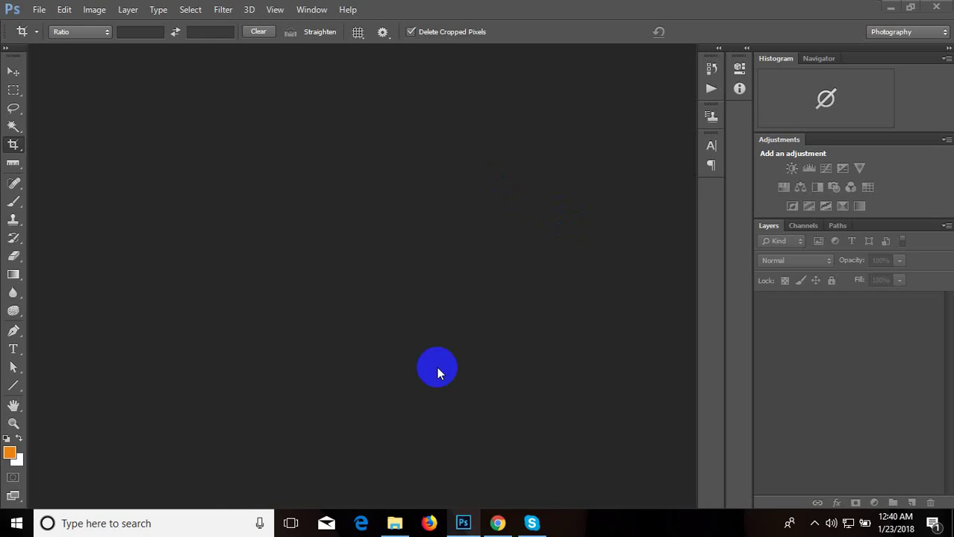
# Drag IMG_7992.CR2 from the Downloads folder into Photoshop to open it in Camera Raw.
pyautogui.click(890, 7)
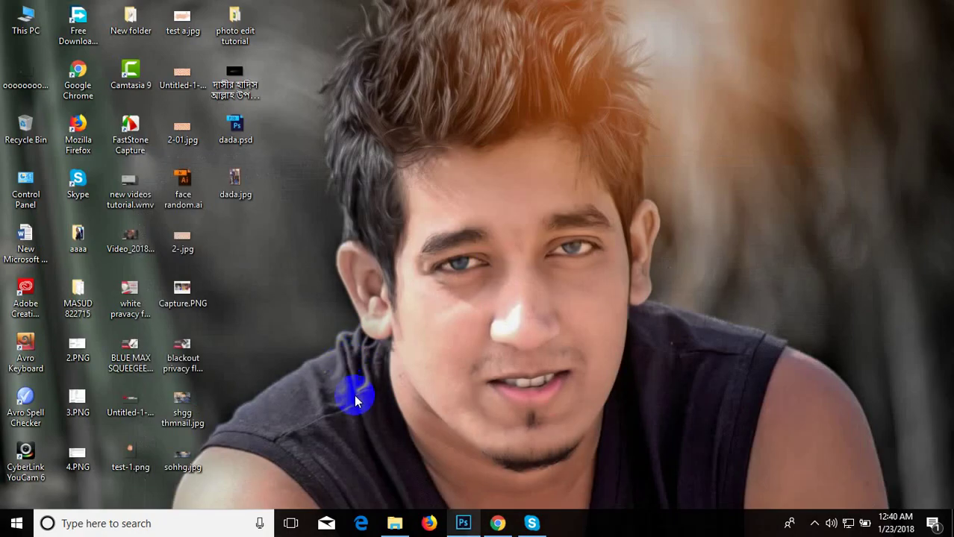
pyautogui.click(396, 521)
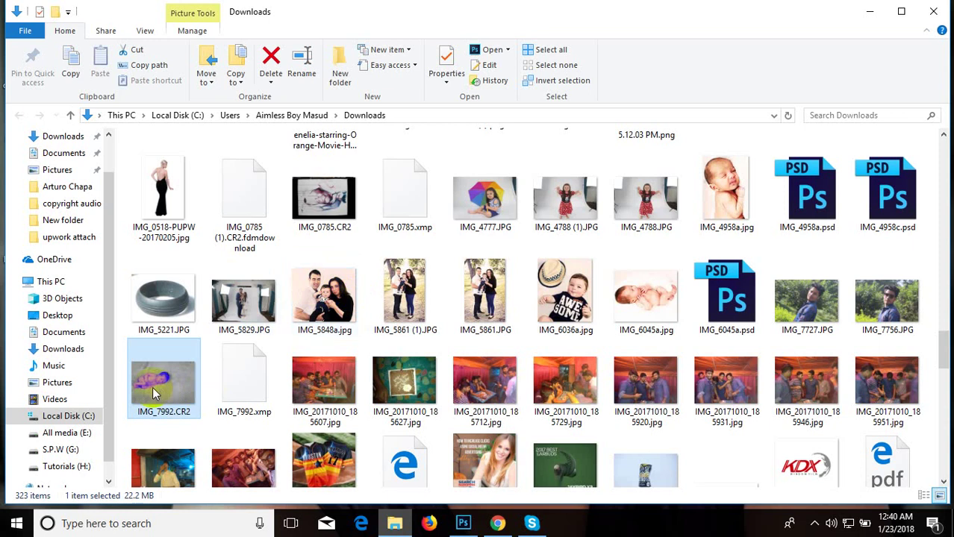
pyautogui.click(155, 394)
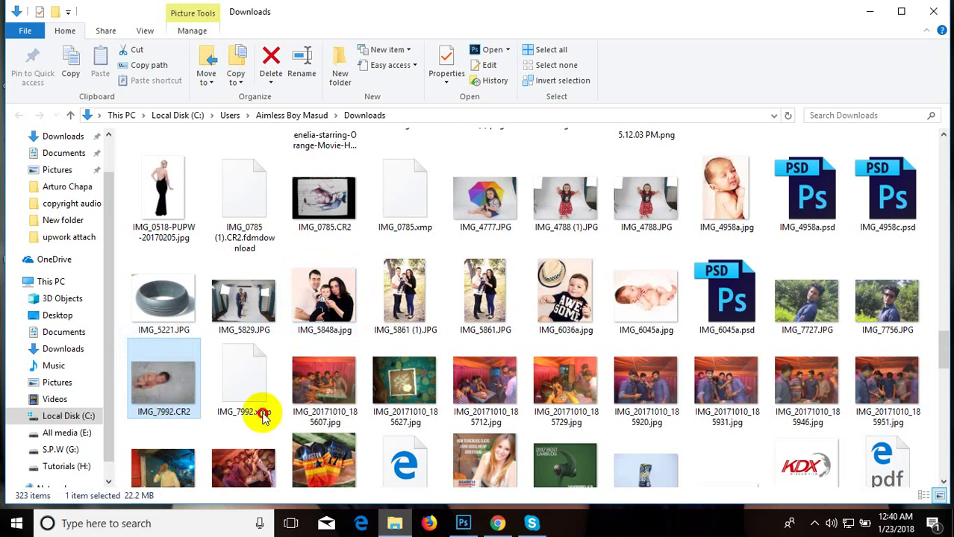
pyautogui.click(463, 523)
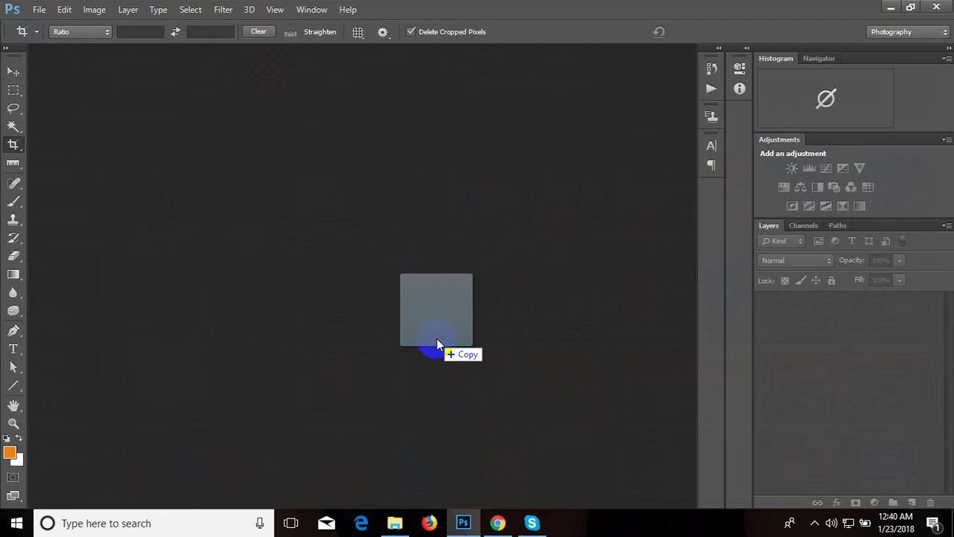
pyautogui.moveTo(436, 339); pyautogui.dragTo(435, 337)
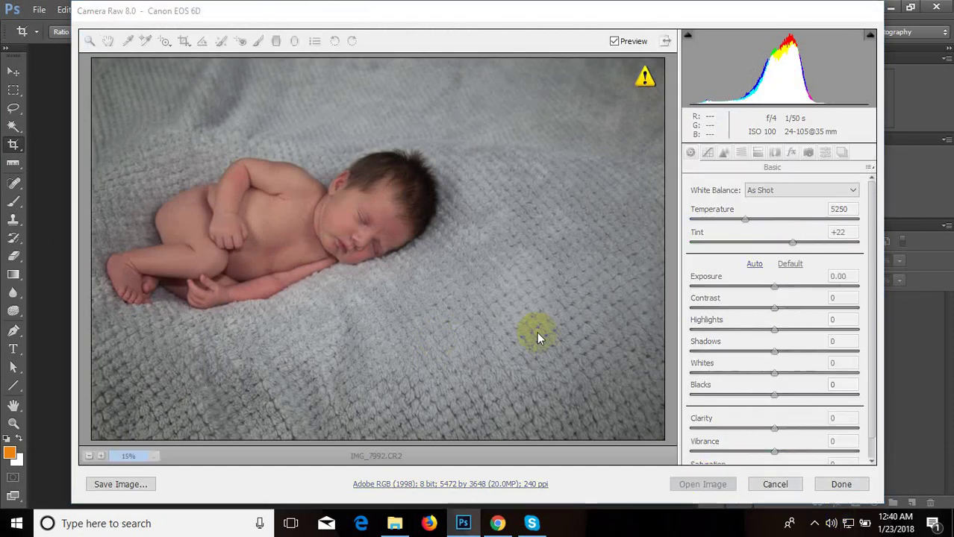
# Open IMG_7992.CR2 from Camera Raw as a Photoshop document.
pyautogui.click(702, 484)
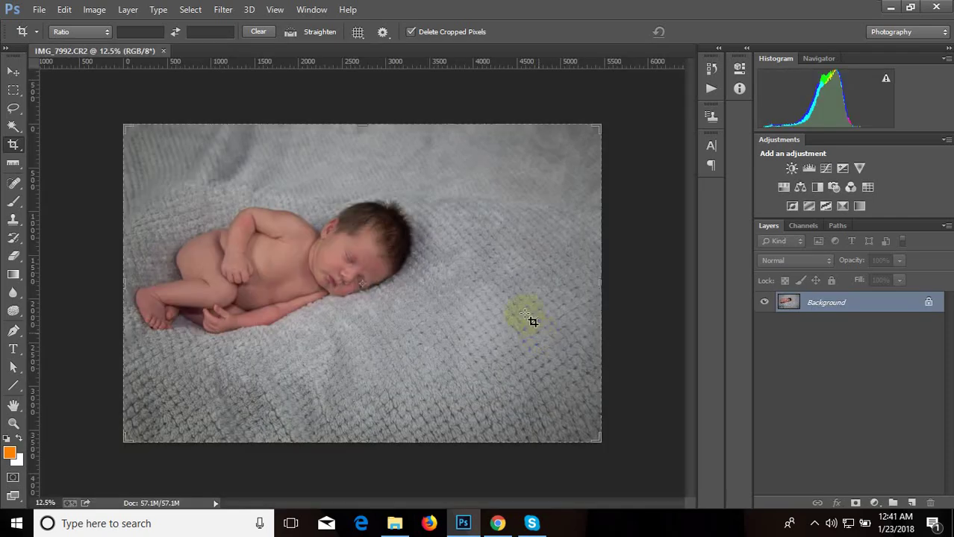
# Start a crop on the baby photo and pull its right edge in to about 4176 px wide.
pyautogui.click(13, 71)
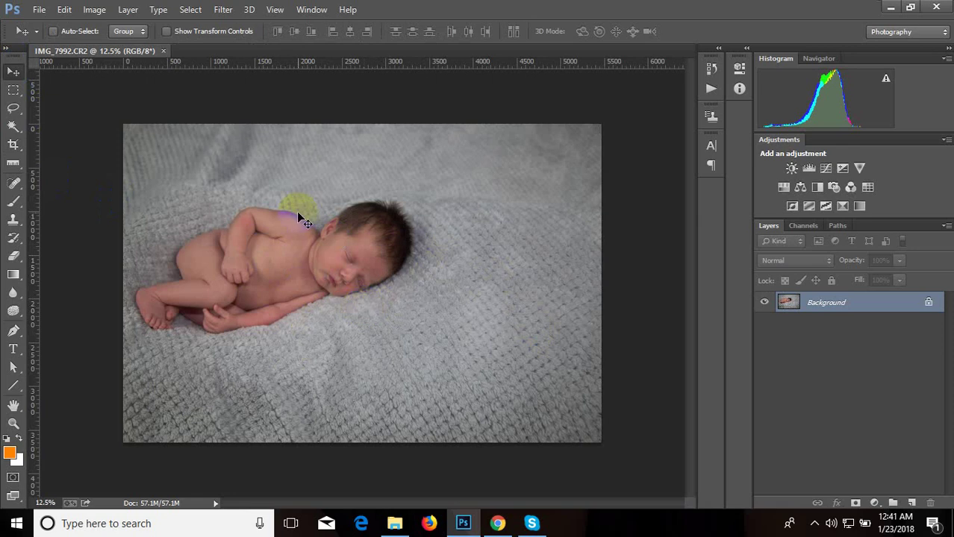
pyautogui.click(12, 146)
pyautogui.moveTo(12, 146); pyautogui.dragTo(96, 153)
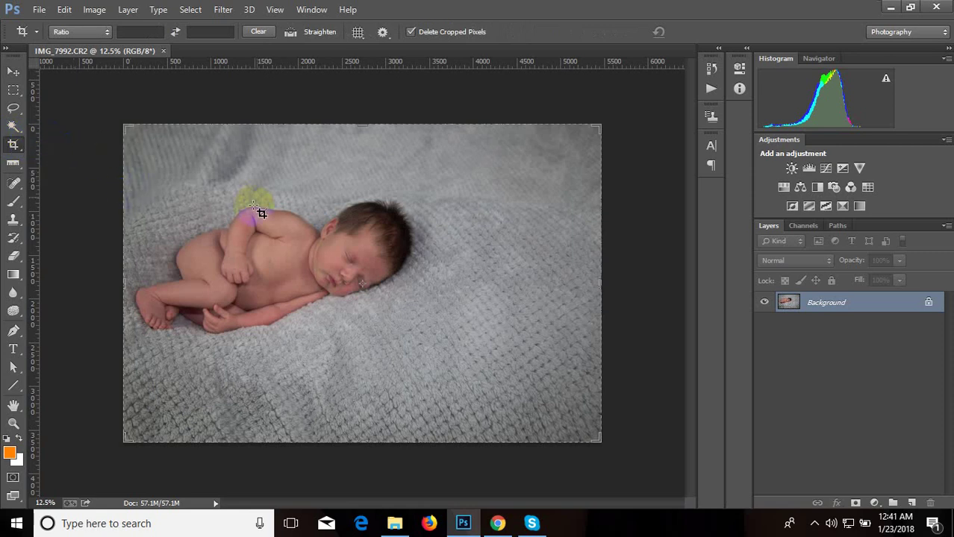
pyautogui.click(345, 288)
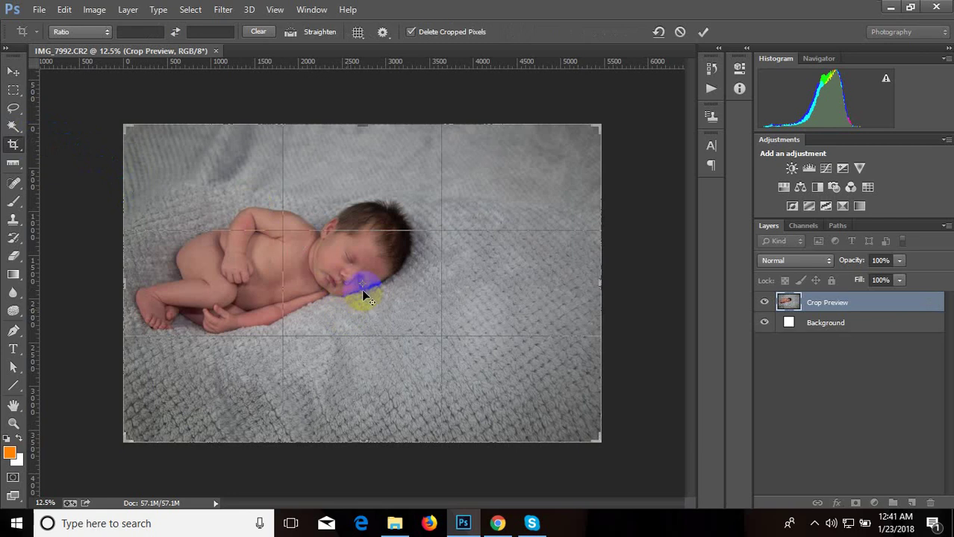
pyautogui.click(600, 299)
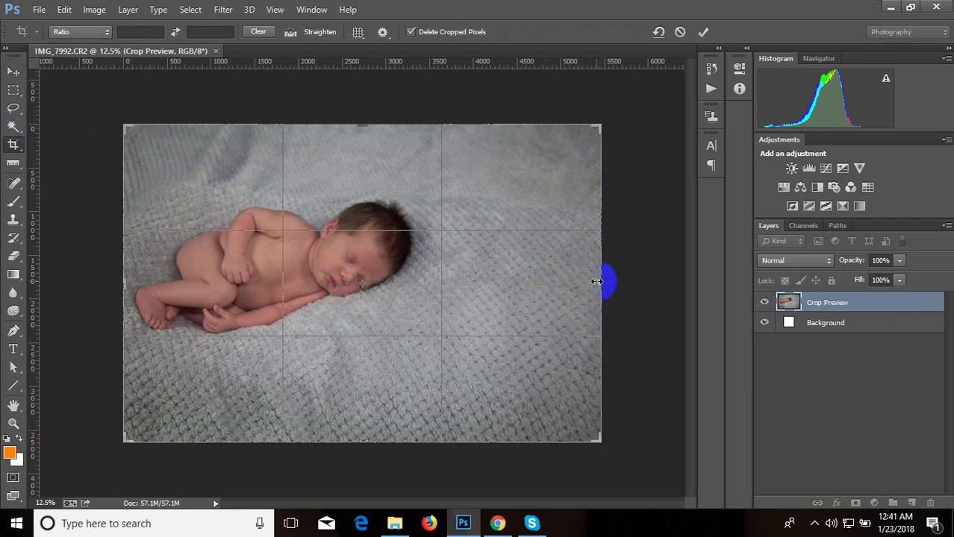
pyautogui.moveTo(597, 281); pyautogui.dragTo(546, 283)
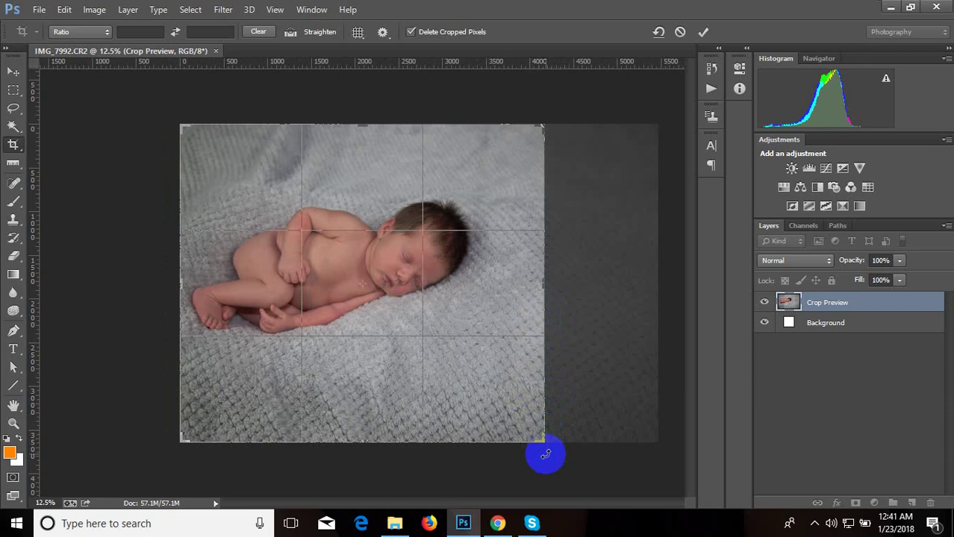
# Rotate the crop about -6.7°, tighten it to 3198 × 2513 px, and apply it.
pyautogui.moveTo(545, 455); pyautogui.dragTo(493, 471)
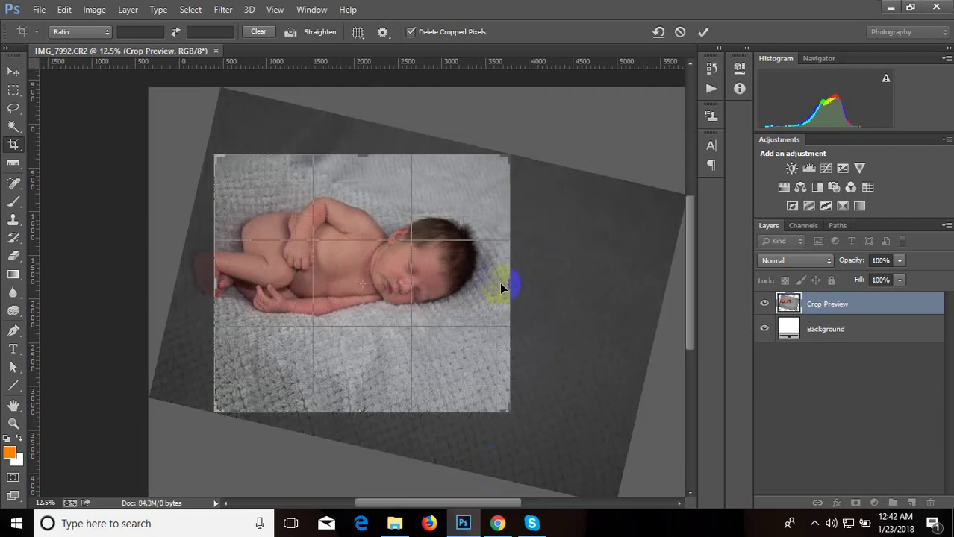
pyautogui.moveTo(504, 284)
pyautogui.mouseDown()
pyautogui.moveTo(486, 282)
pyautogui.moveTo(500, 285)
pyautogui.mouseUp()
pyautogui.moveTo(365, 412); pyautogui.dragTo(358, 382)
pyautogui.moveTo(362, 183); pyautogui.dragTo(362, 183)
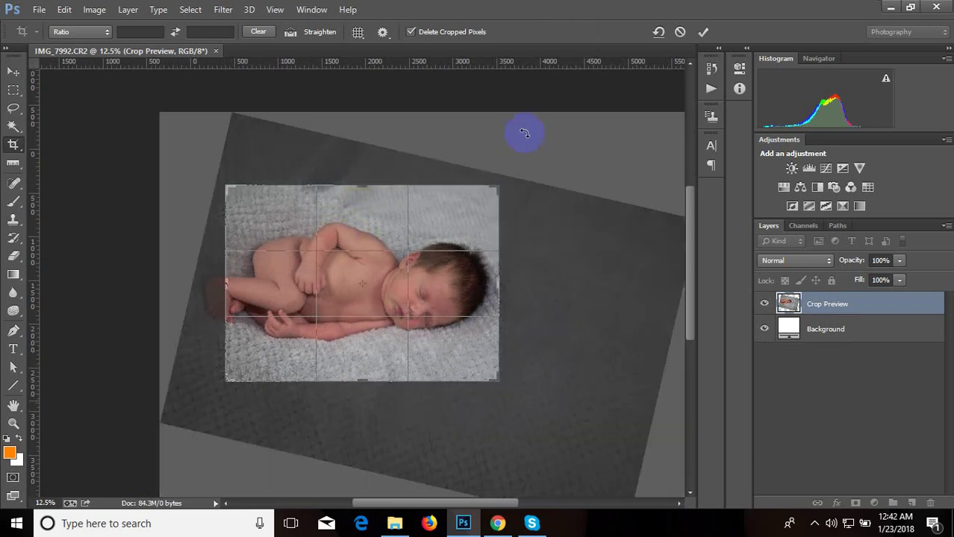
pyautogui.moveTo(502, 182); pyautogui.dragTo(502, 181)
pyautogui.click(704, 32)
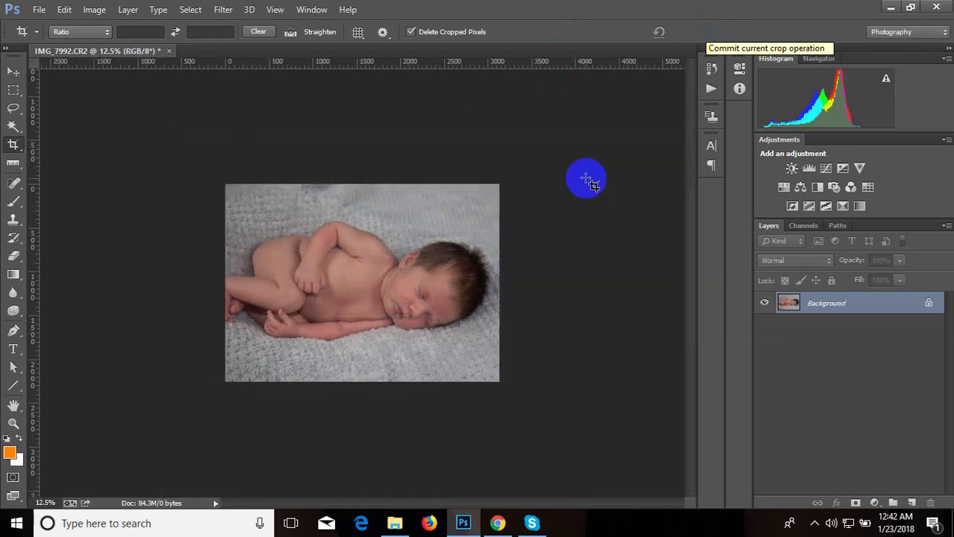
# Use File > Revert to restore the uncropped, unrotated baby photo.
pyautogui.click(420, 184)
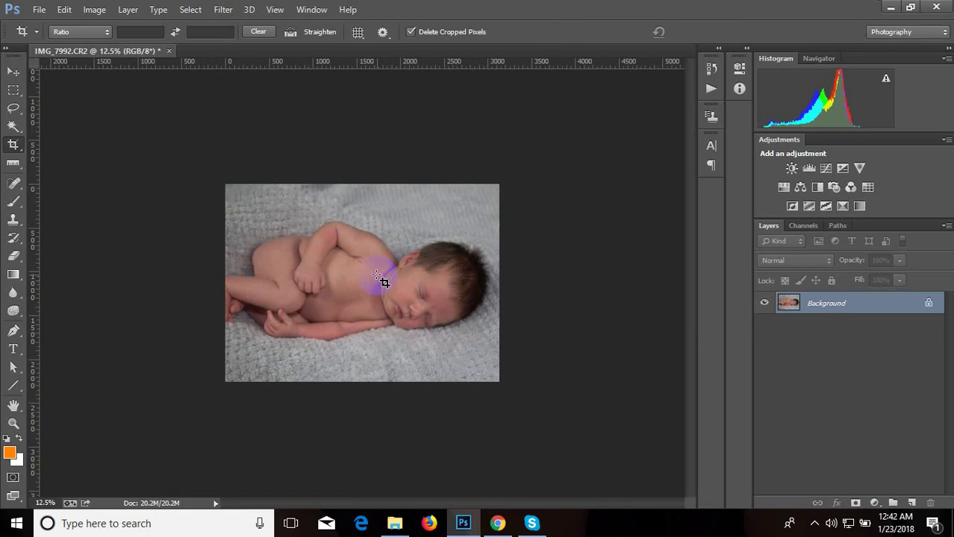
pyautogui.click(39, 8)
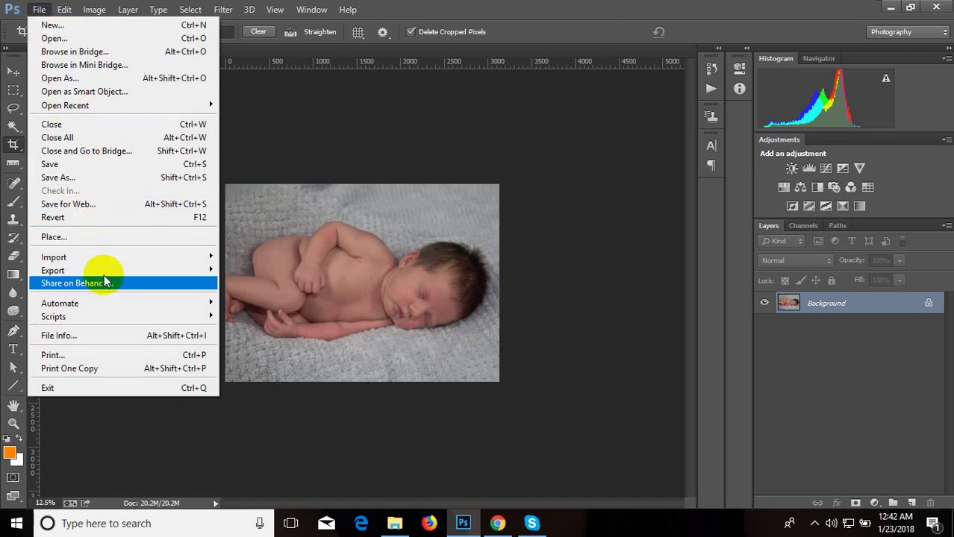
pyautogui.moveTo(104, 261)
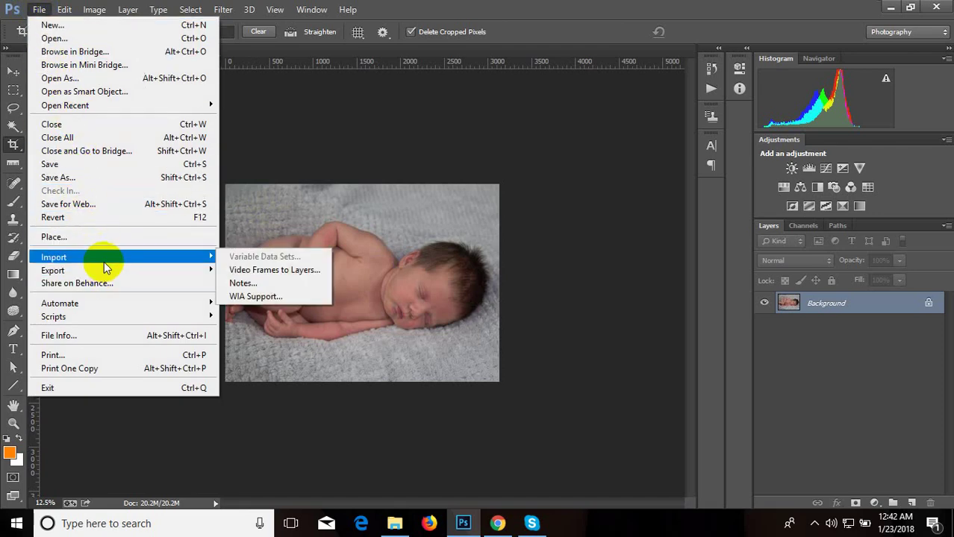
pyautogui.click(116, 219)
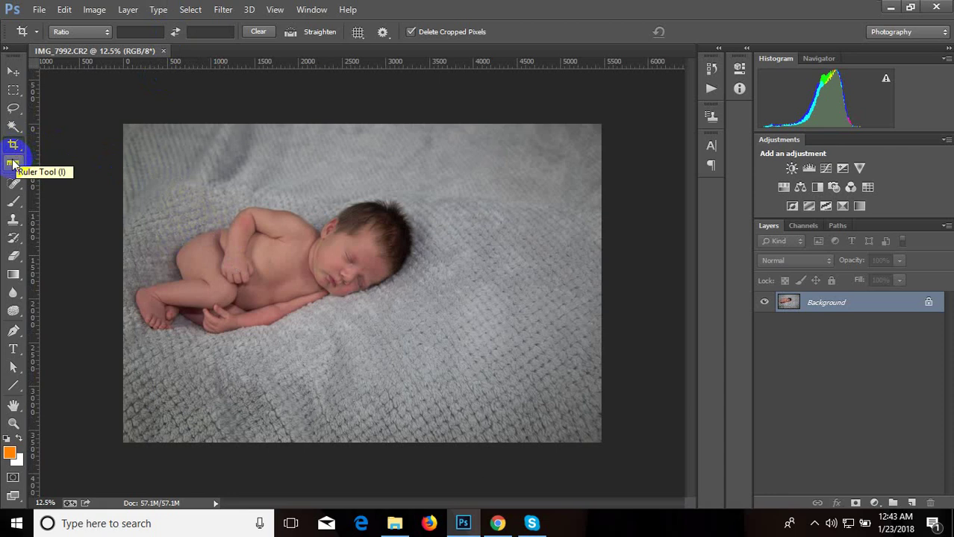
# Measure the baby's tilt with the Ruler tool along the arm, reading 14.2° over 2417.60 px.
pyautogui.click(13, 162)
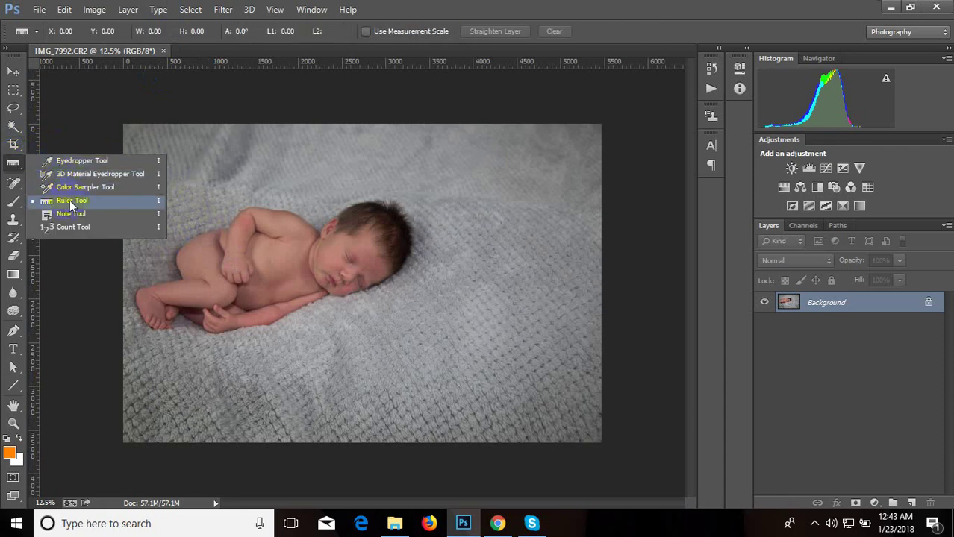
pyautogui.click(121, 198)
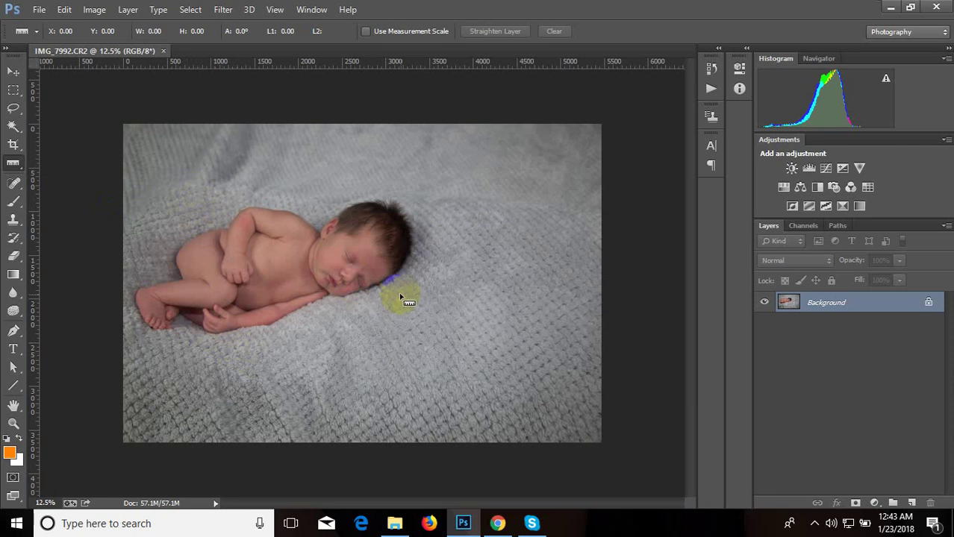
pyautogui.click(370, 281)
pyautogui.moveTo(195, 336); pyautogui.dragTo(398, 284)
pyautogui.click(330, 296)
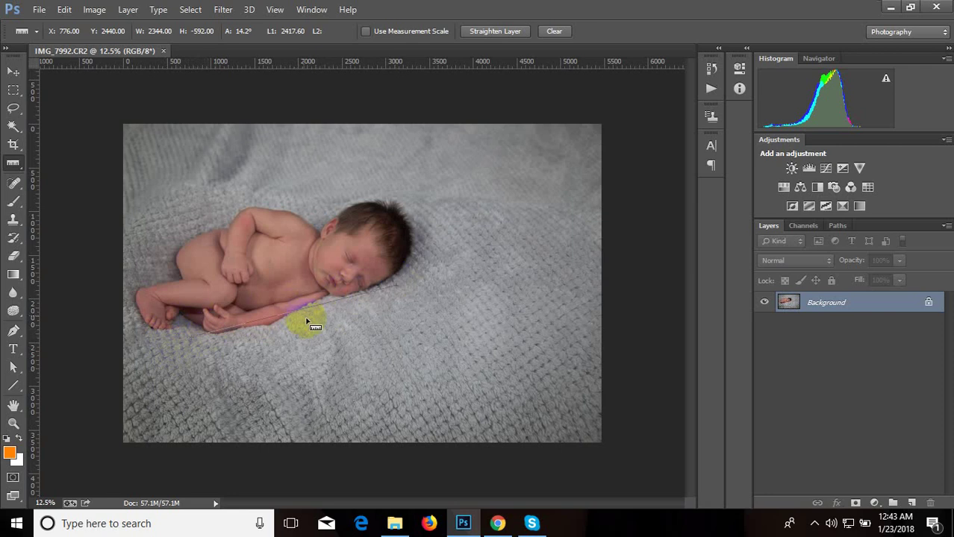
pyautogui.click(360, 282)
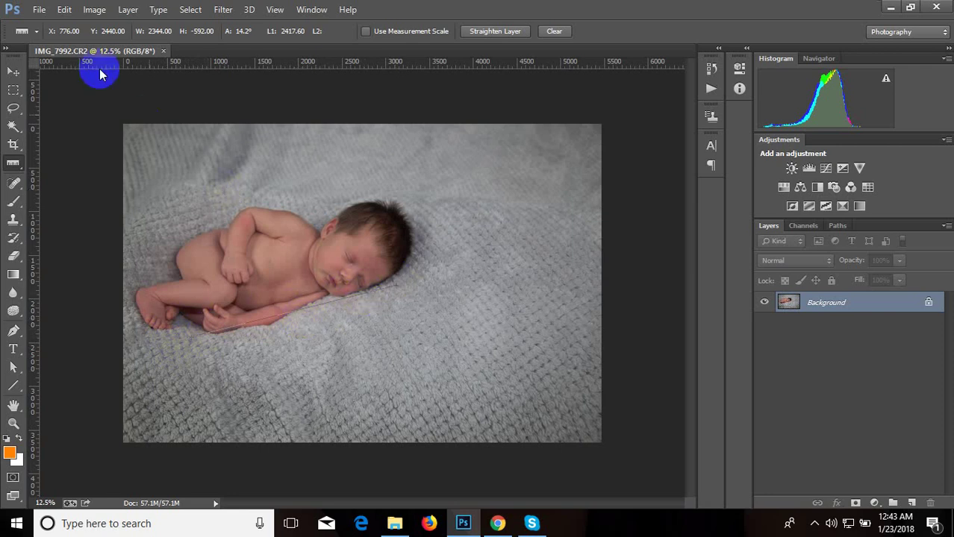
pyautogui.click(88, 11)
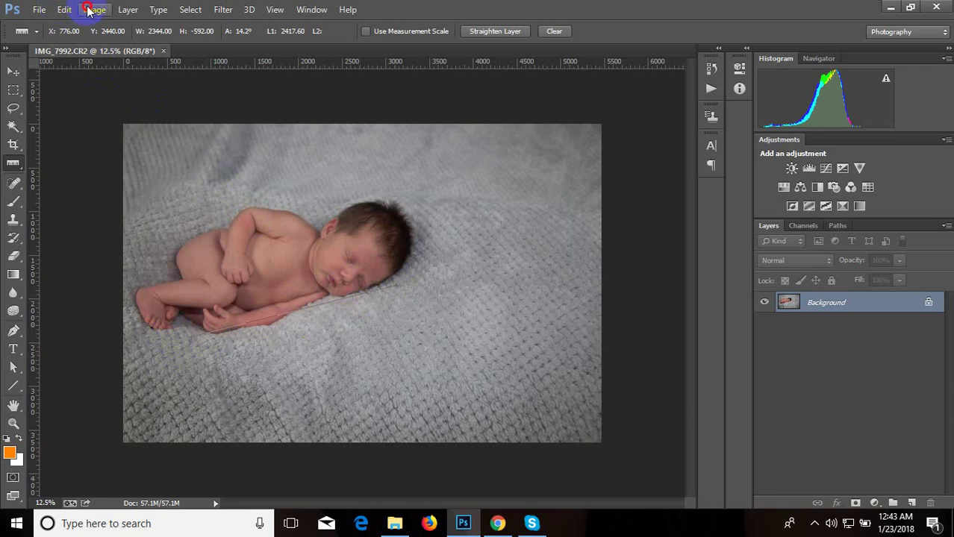
# Rotate the canvas by an arbitrary 14.17° clockwise.
pyautogui.moveTo(117, 141)
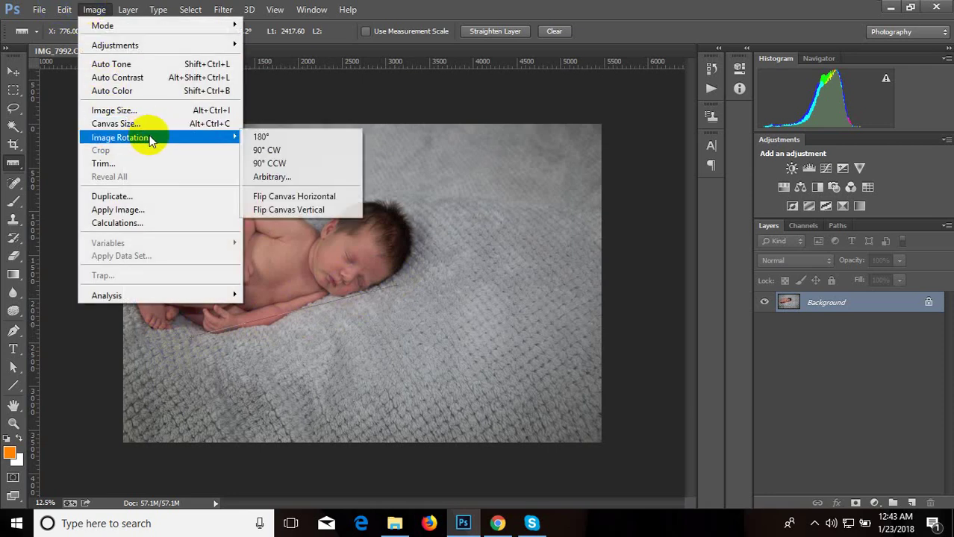
pyautogui.click(297, 179)
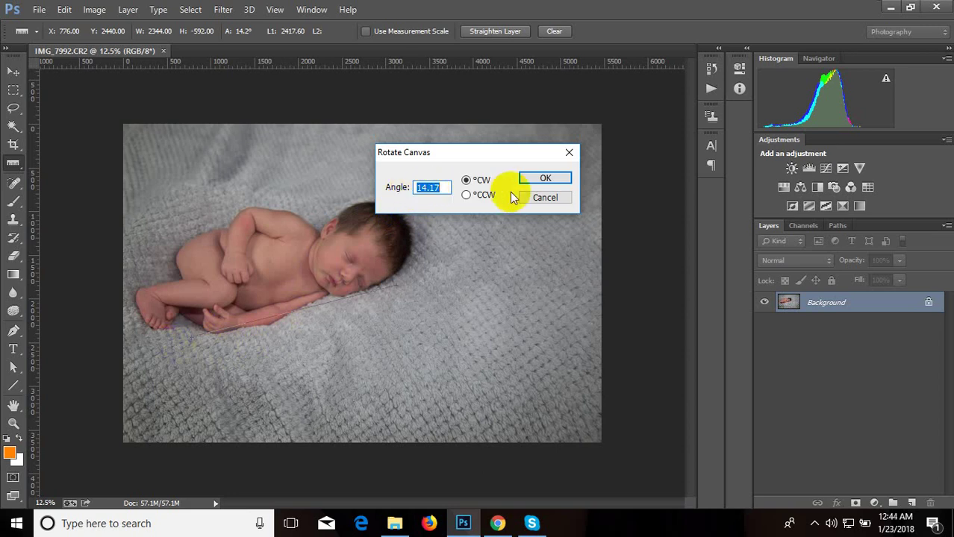
pyautogui.click(542, 180)
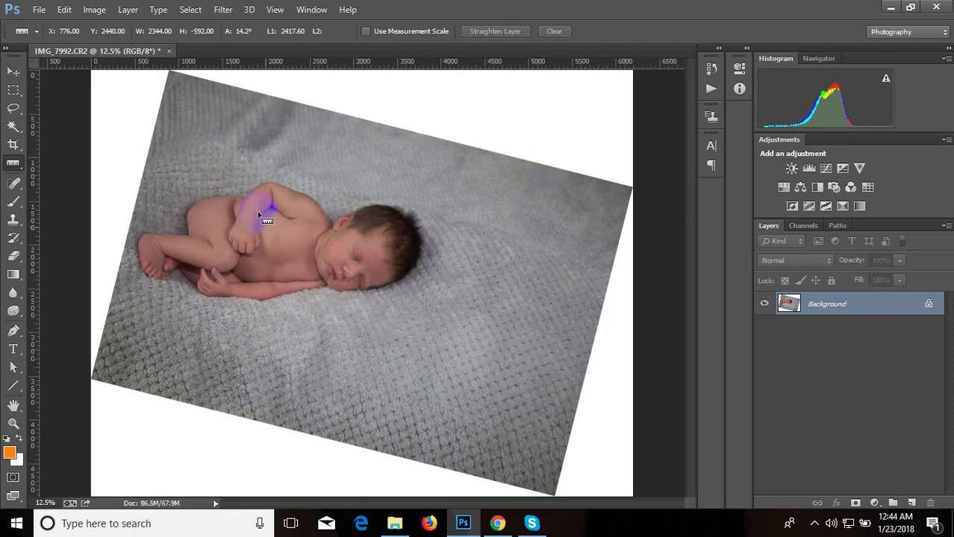
# Crop the rotated photo to a level frame around the baby, cutting off the white corners.
pyautogui.click(13, 145)
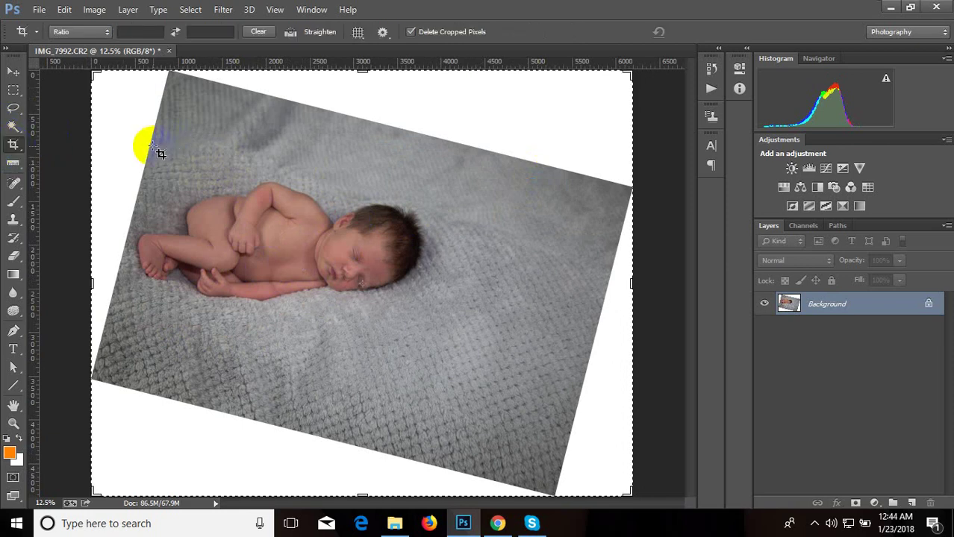
pyautogui.moveTo(164, 148)
pyautogui.mouseDown()
pyautogui.moveTo(383, 268)
pyautogui.moveTo(433, 321)
pyautogui.moveTo(440, 343)
pyautogui.mouseUp()
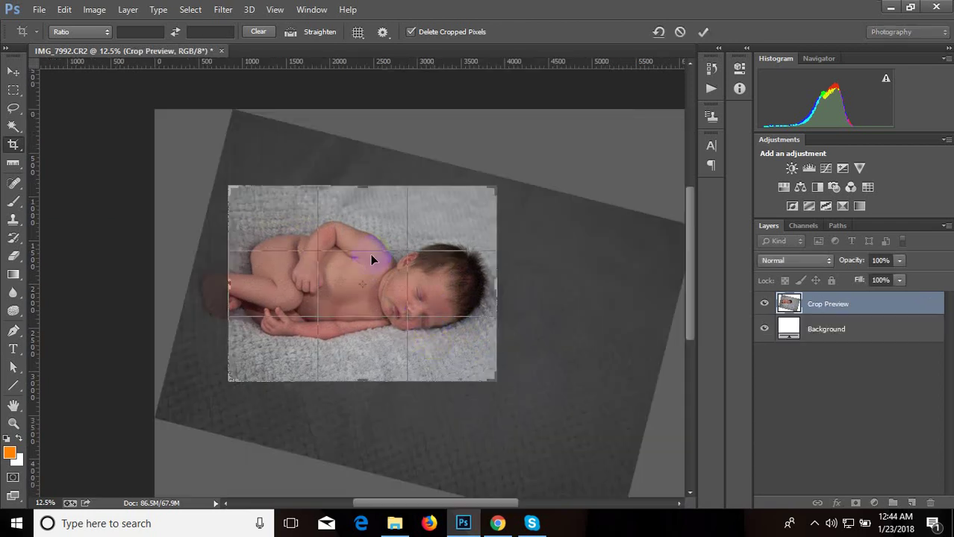
pyautogui.moveTo(230, 284); pyautogui.dragTo(223, 284)
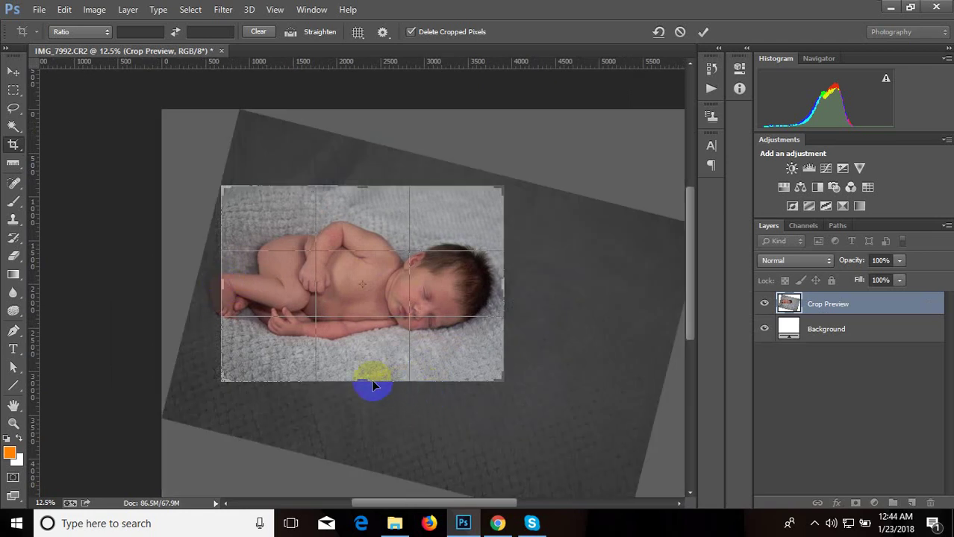
pyautogui.moveTo(359, 397); pyautogui.dragTo(352, 364)
pyautogui.moveTo(361, 193); pyautogui.dragTo(359, 191)
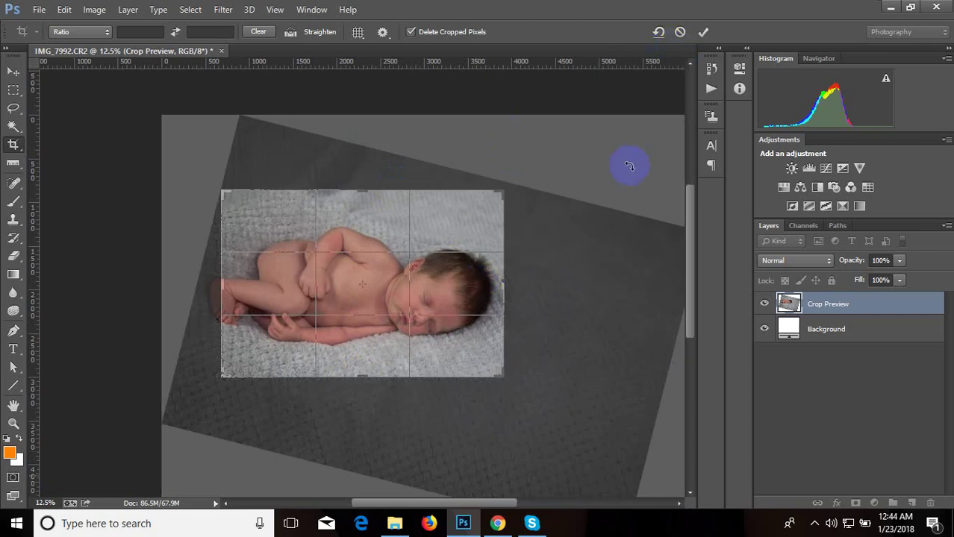
pyautogui.press('Return')
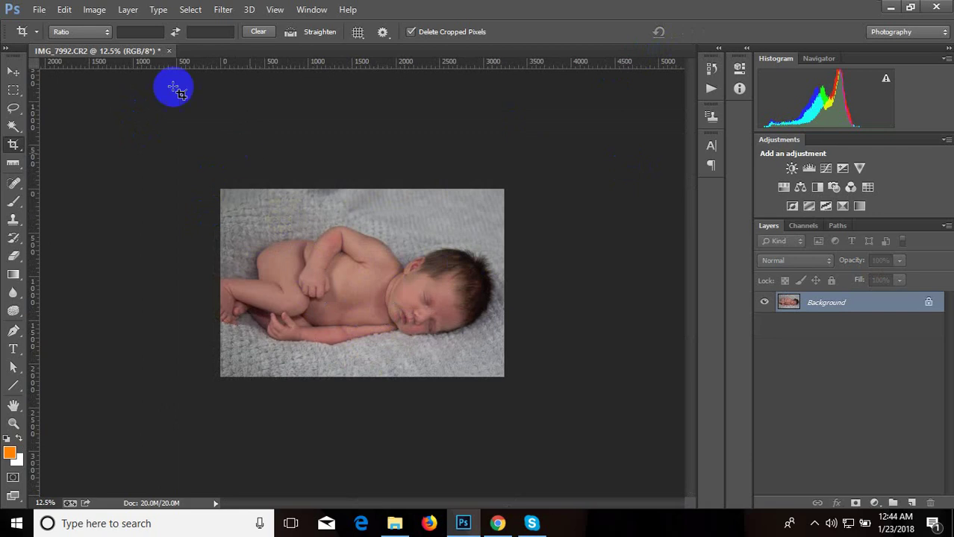
# Step back to undo the crop, then run Crop and Straighten Photos to create the IMG_7992 copy.
pyautogui.click(65, 10)
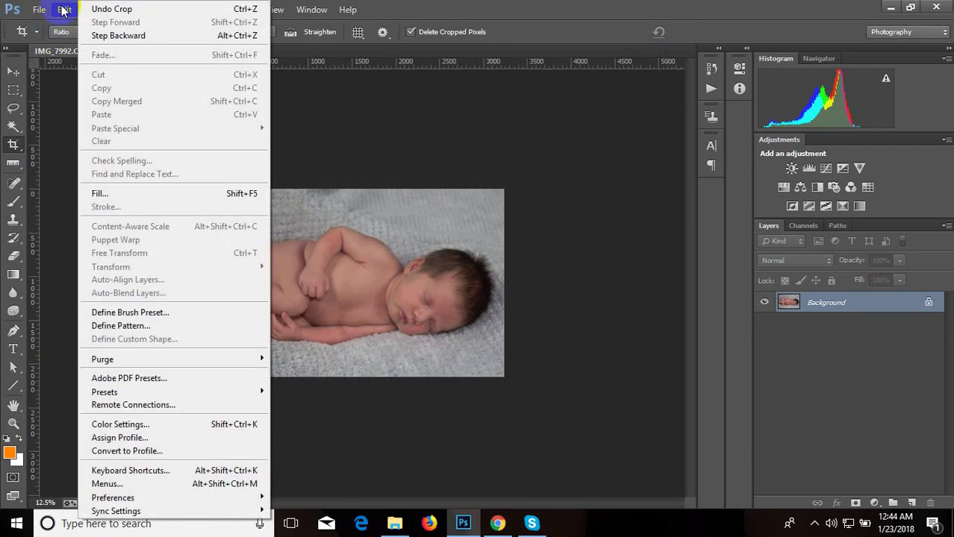
pyautogui.click(104, 35)
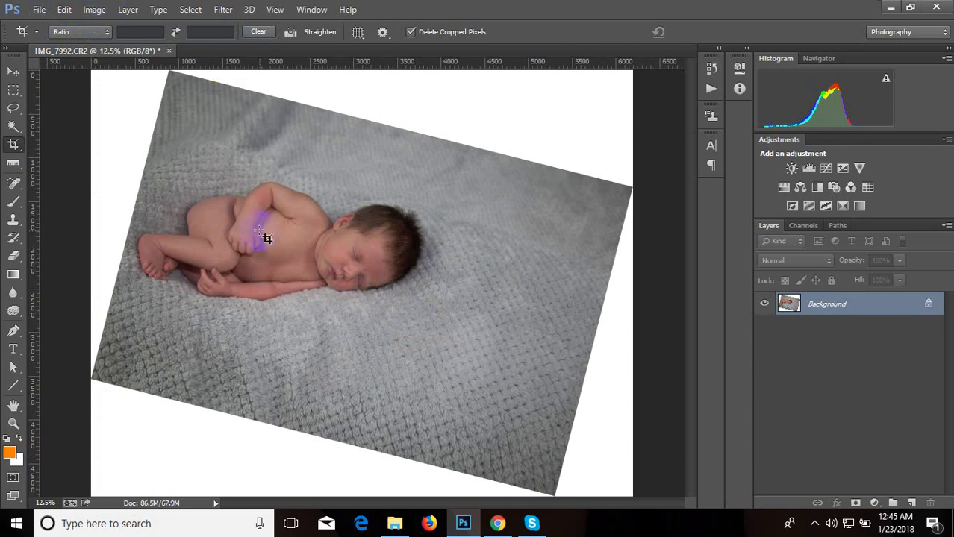
pyautogui.click(40, 10)
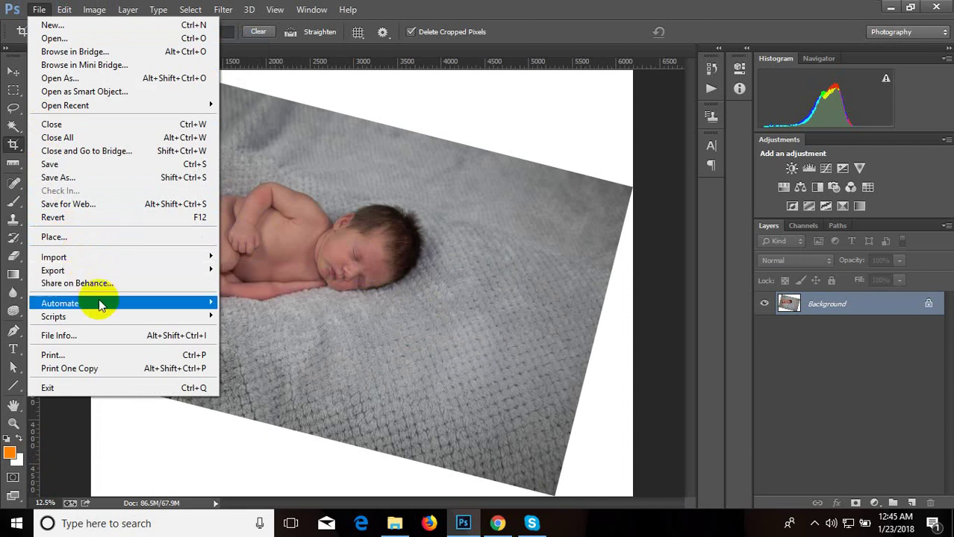
pyautogui.moveTo(104, 306)
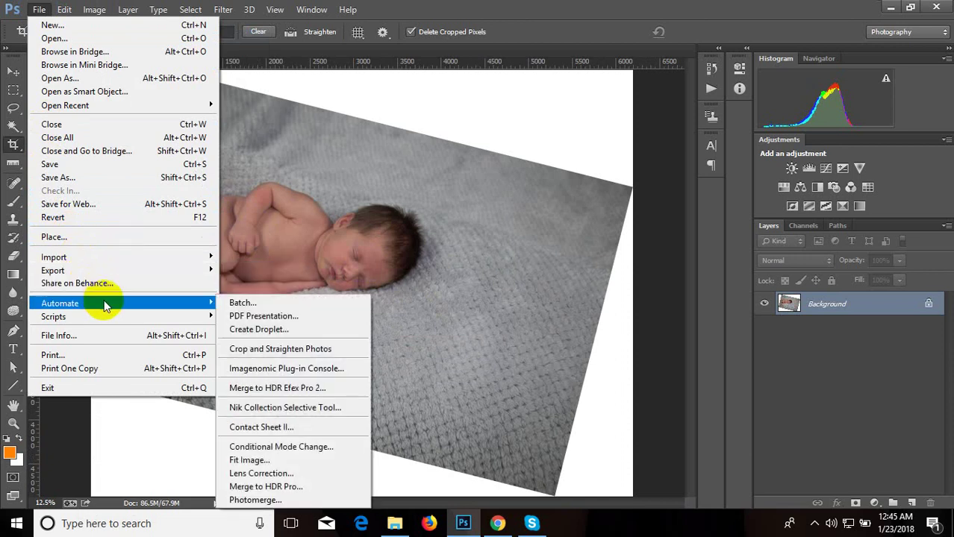
pyautogui.click(308, 349)
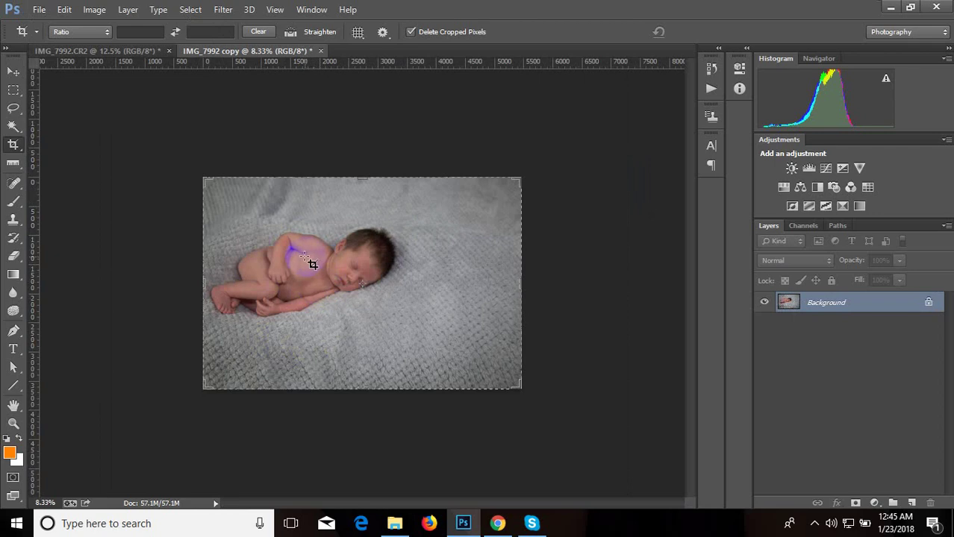
# Pull all four crop edges of the IMG_7992 copy in around the baby and apply the crop.
pyautogui.click(453, 277)
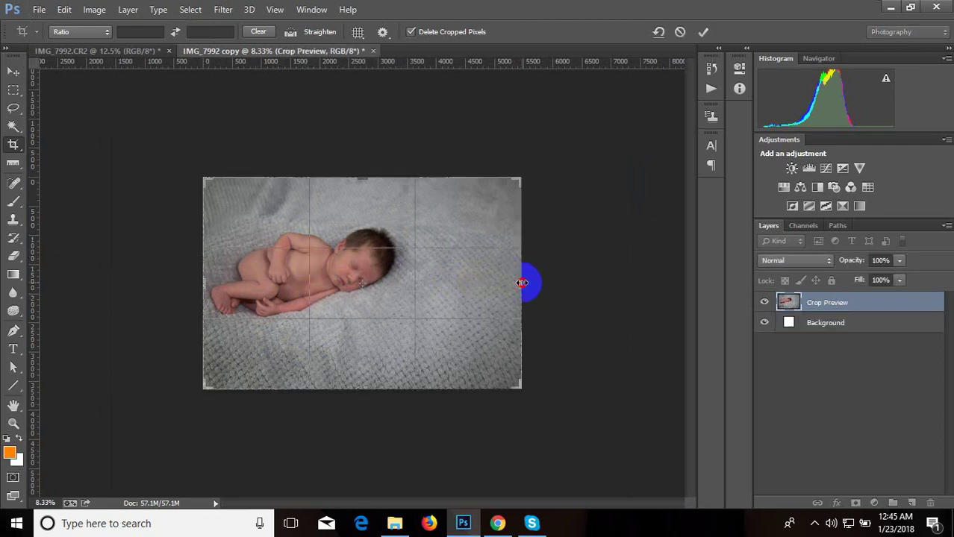
pyautogui.moveTo(520, 280); pyautogui.dragTo(473, 282)
pyautogui.moveTo(362, 390); pyautogui.dragTo(358, 362)
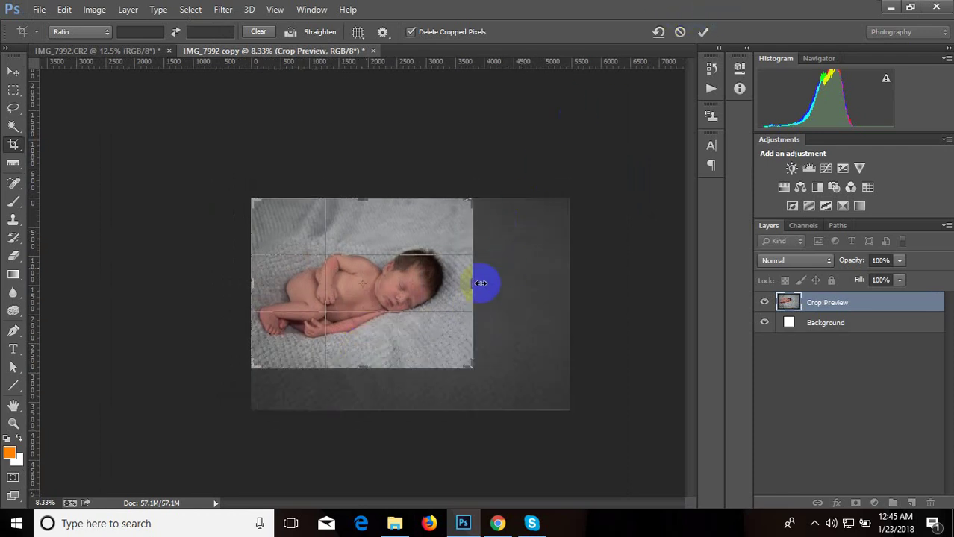
pyautogui.moveTo(473, 282); pyautogui.dragTo(458, 272)
pyautogui.click(381, 368)
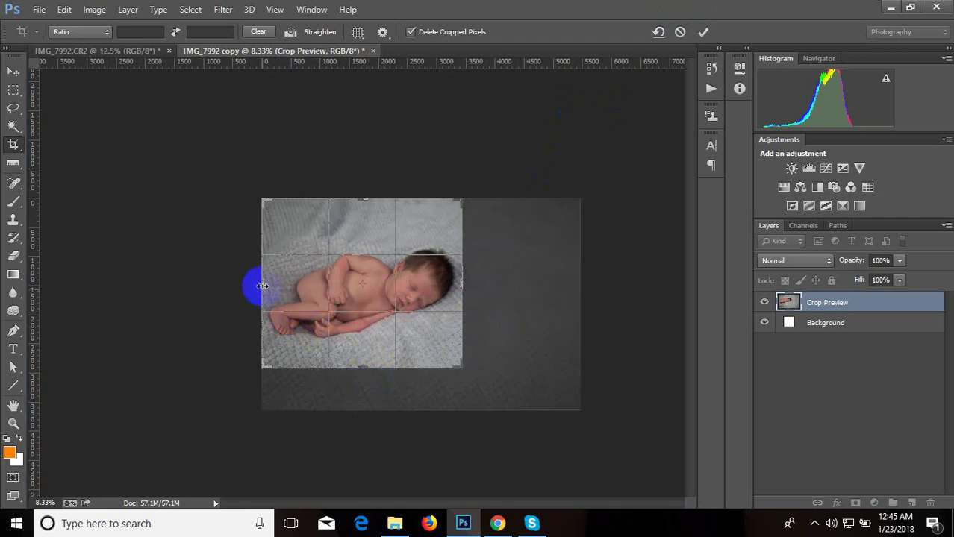
pyautogui.moveTo(262, 286); pyautogui.dragTo(268, 284)
pyautogui.moveTo(363, 197); pyautogui.dragTo(367, 209)
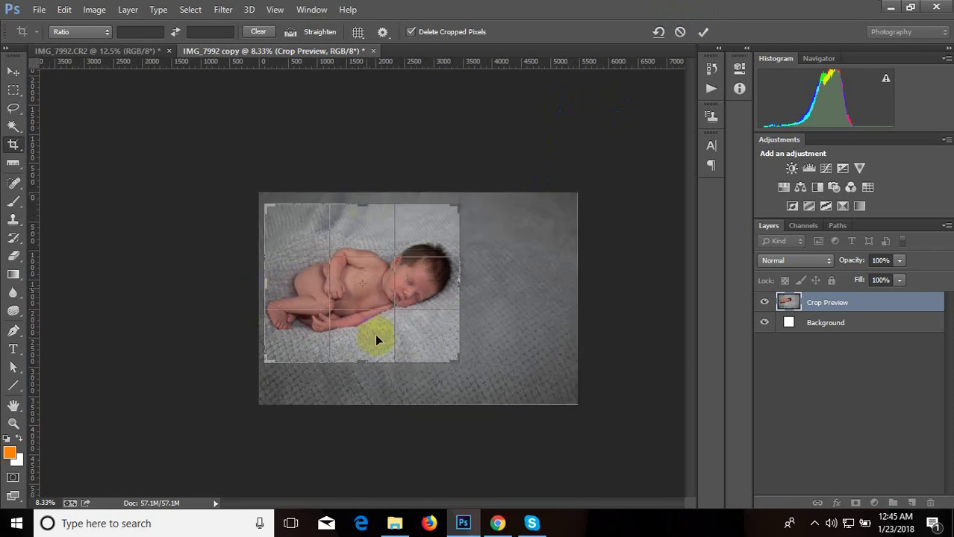
pyautogui.click(703, 31)
pyautogui.scroll(2, 435, 270)
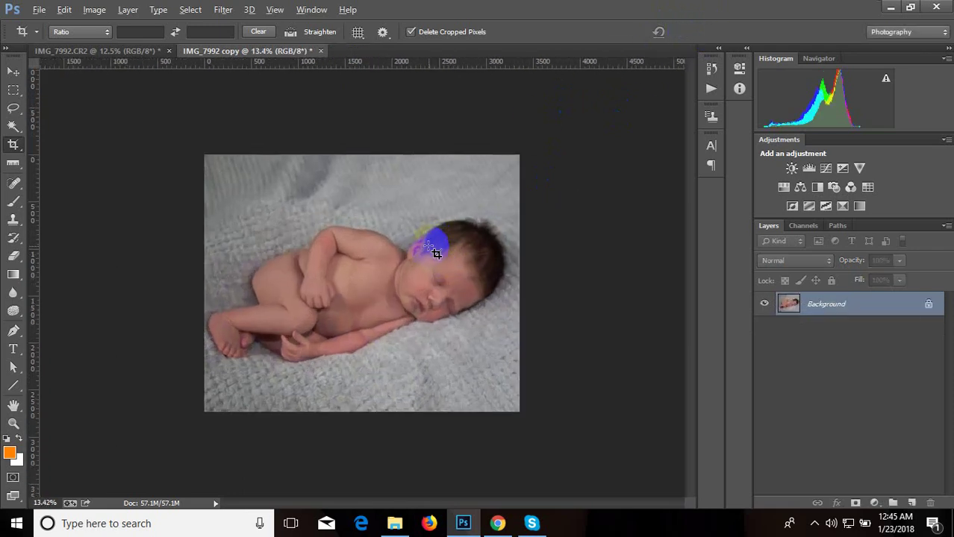